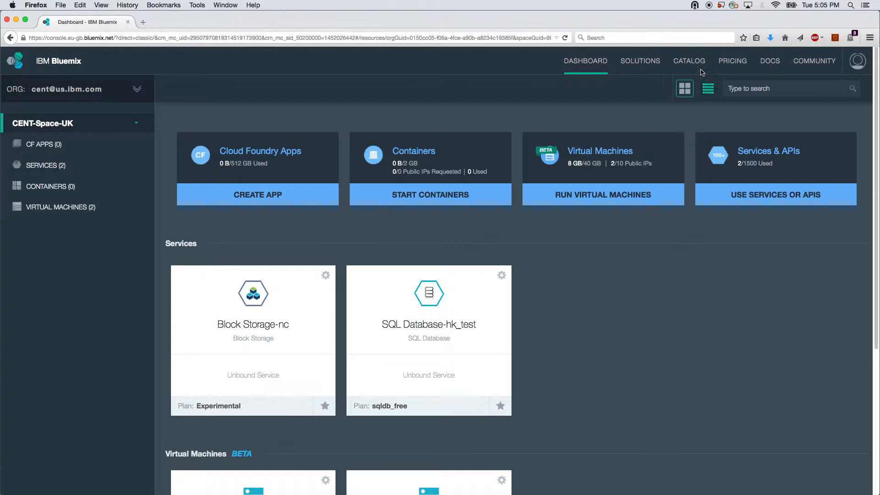
Step: Open the Block Storage-nc service from the dashboard
{"action": "left_click", "coordinate": [688, 63]}
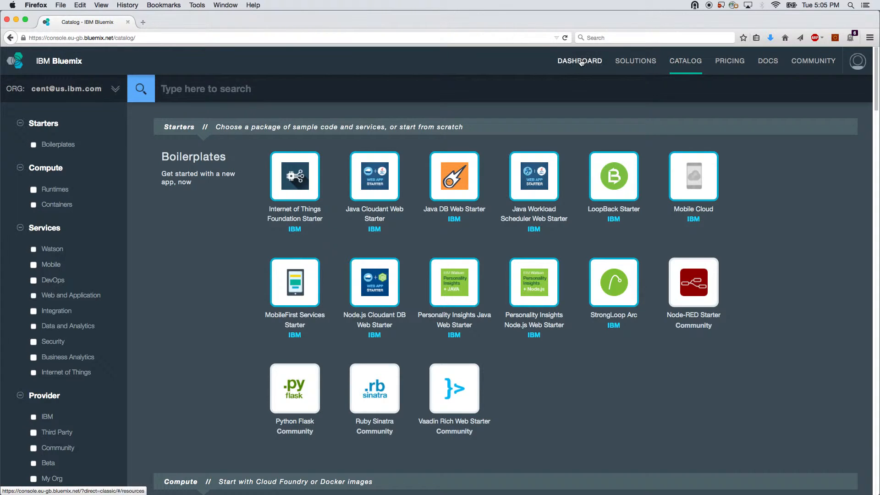
{"action": "left_click", "coordinate": [580, 61]}
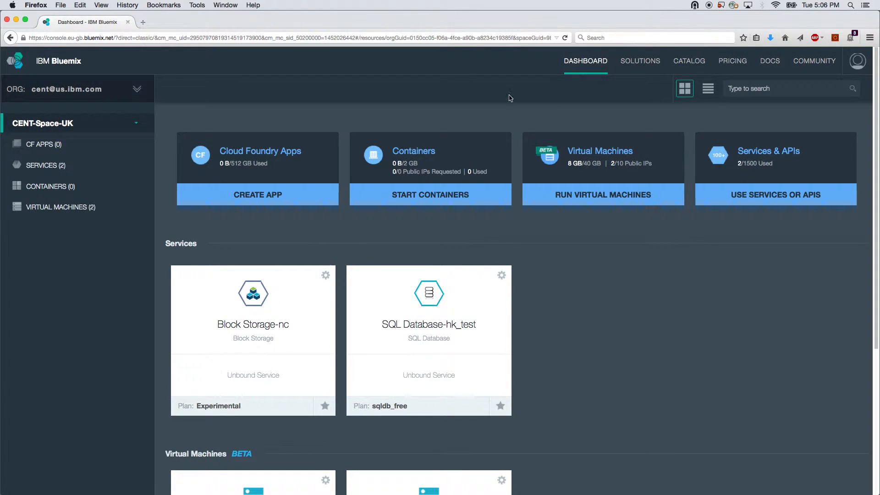
{"action": "left_click", "coordinate": [257, 324]}
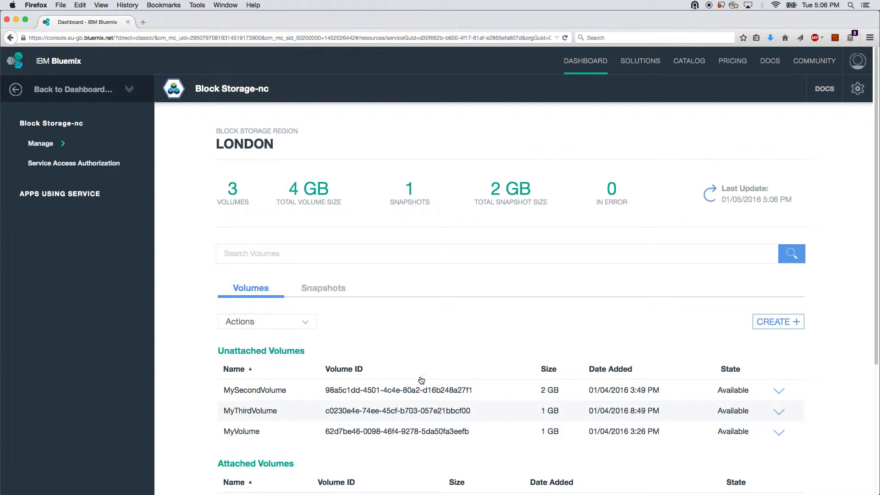
Step: Create a 1 GB volume named MyFourthVolume with the description "My block storage."
{"action": "left_click", "coordinate": [775, 320]}
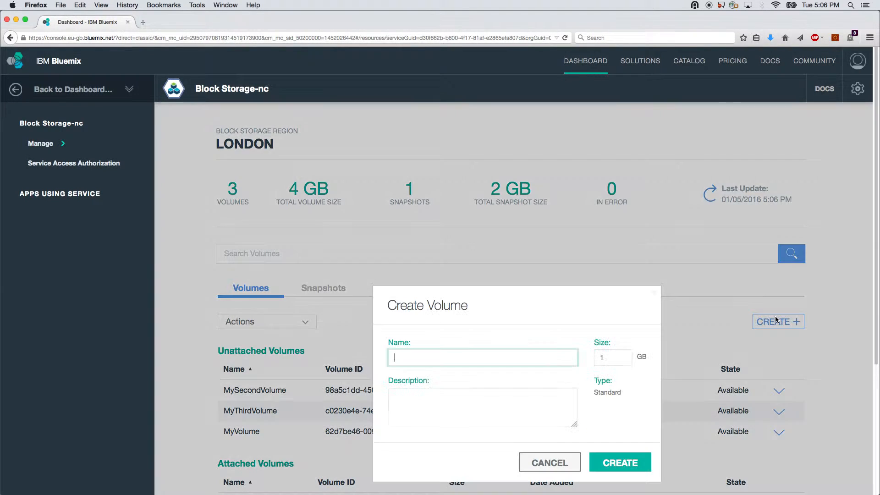
{"action": "type", "text": "MyFourthVolume"}
{"action": "left_click", "coordinate": [500, 404]}
{"action": "type", "text": "My block storage."}
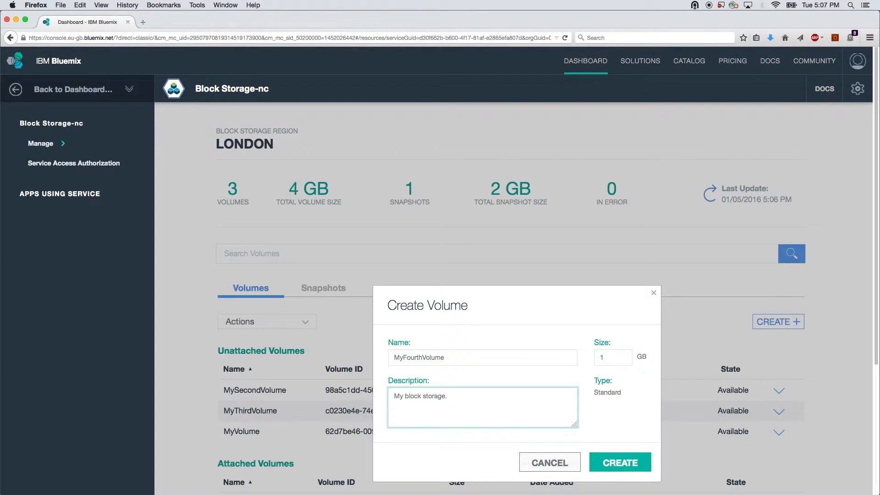
{"action": "left_click", "coordinate": [608, 463]}
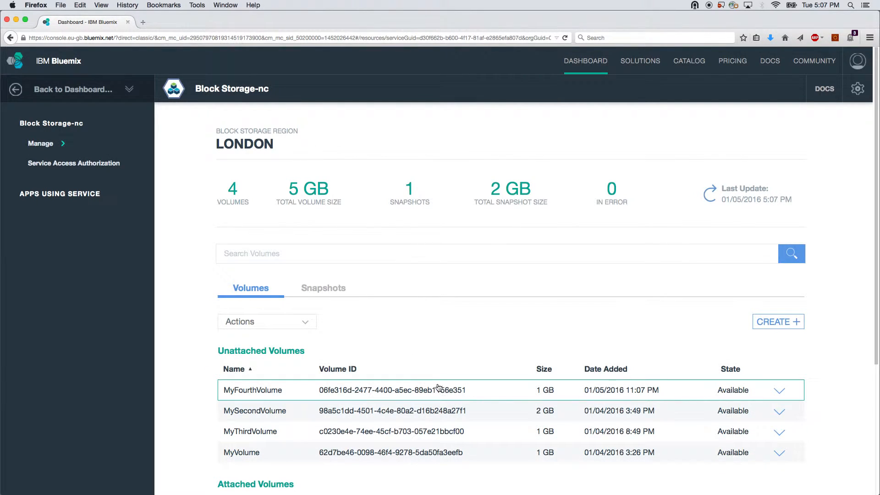
Step: Attach MyFourthVolume to the MyBlockStorageVM instance
{"action": "left_click", "coordinate": [289, 390]}
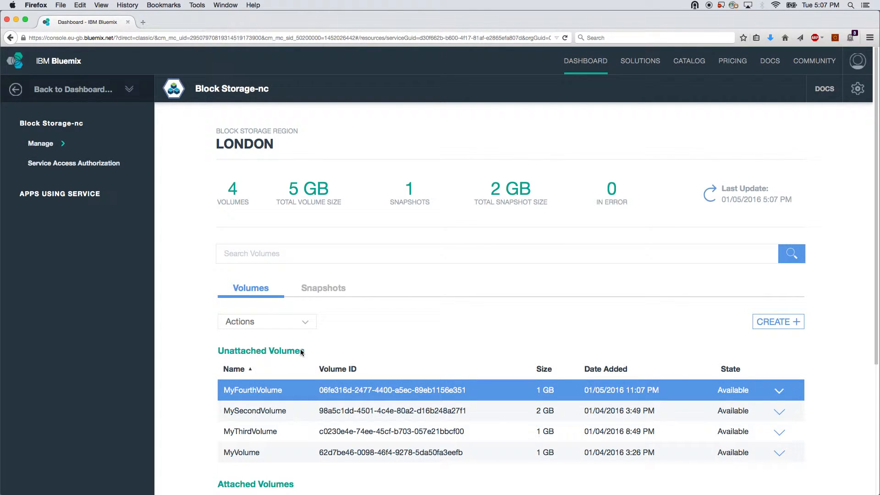
{"action": "left_click", "coordinate": [309, 320]}
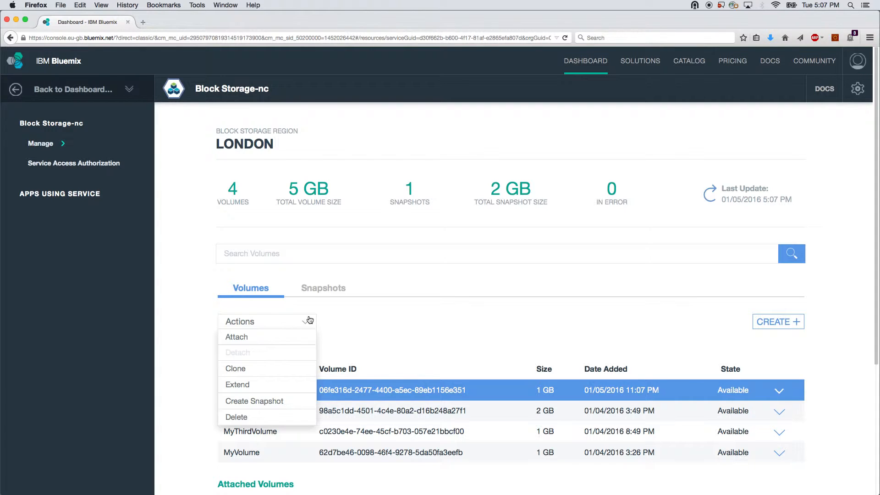
{"action": "left_click", "coordinate": [265, 337]}
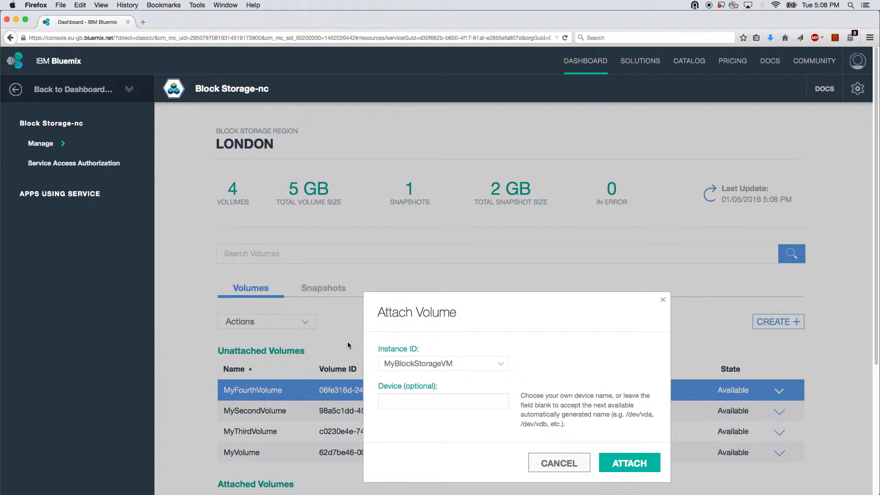
{"action": "left_click", "coordinate": [464, 369]}
{"action": "left_click", "coordinate": [466, 371]}
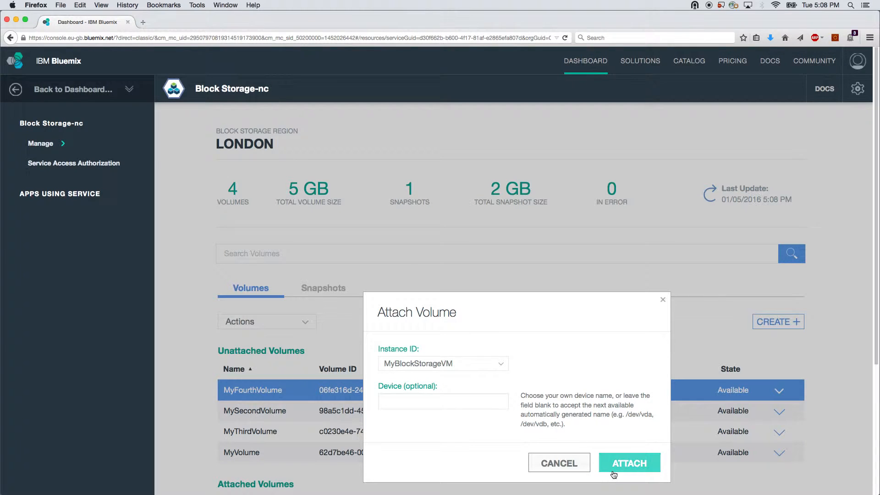
{"action": "left_click", "coordinate": [624, 464]}
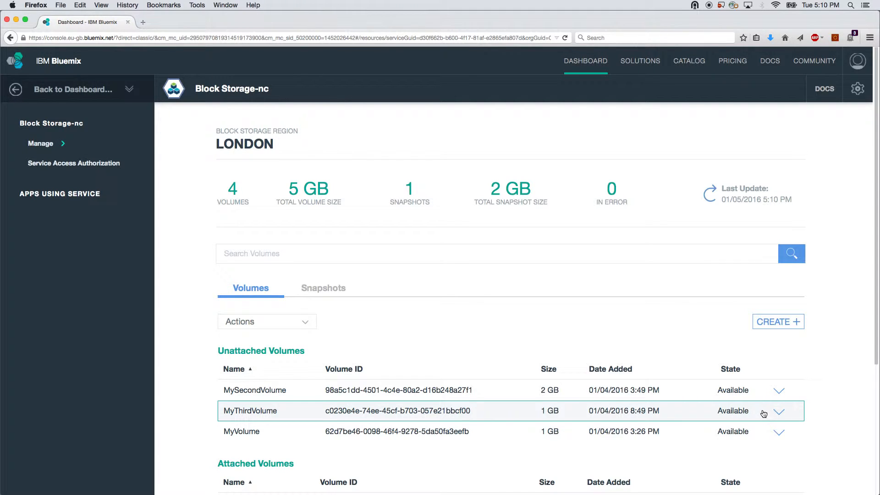
Step: Expand and collapse MyFourthVolume's details in the attached volumes list
{"action": "scroll", "coordinate": [763, 414], "scroll_direction": "down", "scroll_amount": 5}
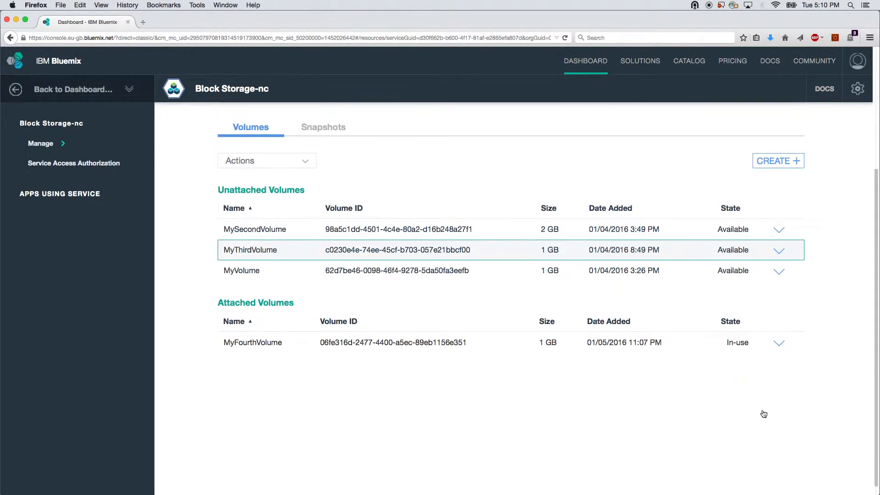
{"action": "left_click", "coordinate": [779, 338]}
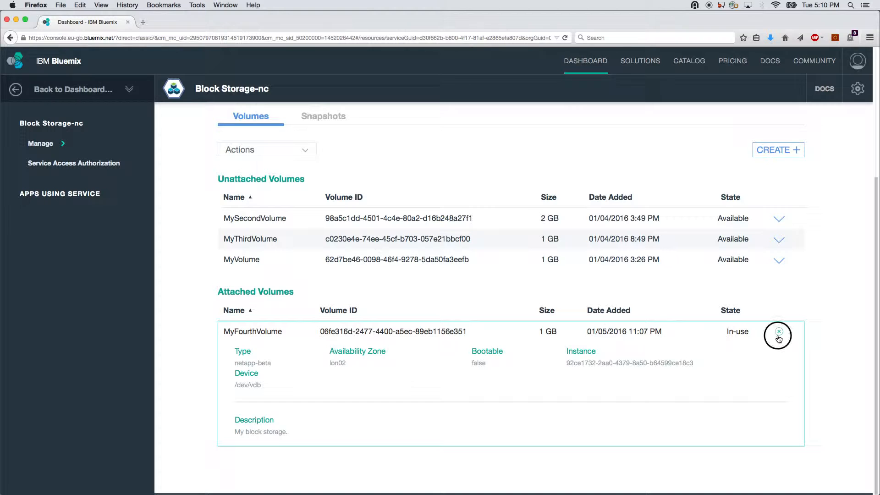
{"action": "left_click", "coordinate": [779, 339]}
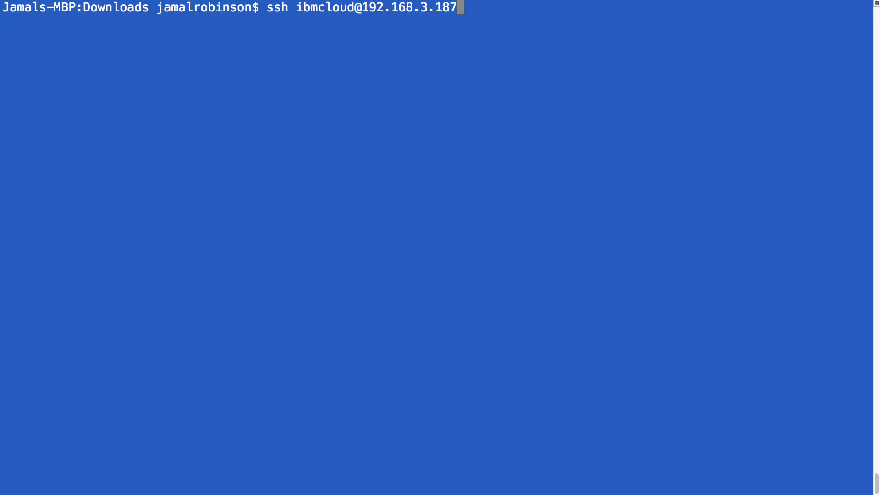
Step: Connect over SSH to the VM at 192.168.3.187 with the account password and clear the terminal
{"action": "key", "text": "Return"}
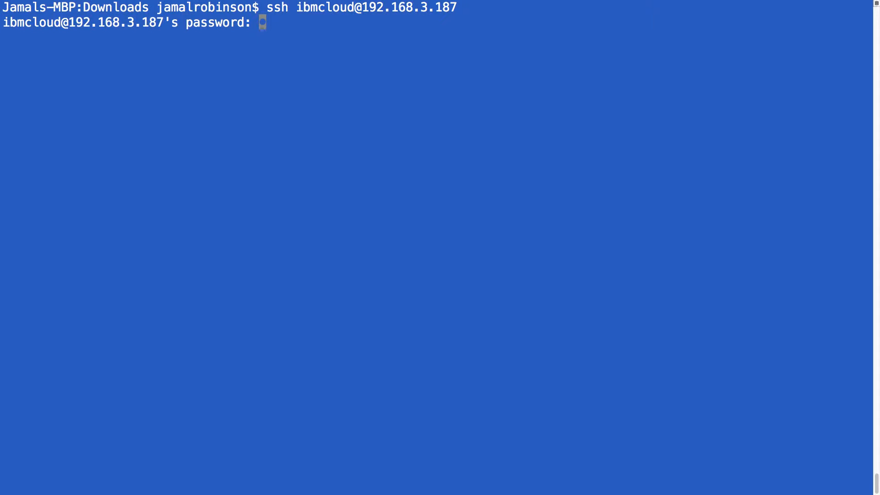
{"action": "key", "text": "Return"}
{"action": "type", "text": "clear"}
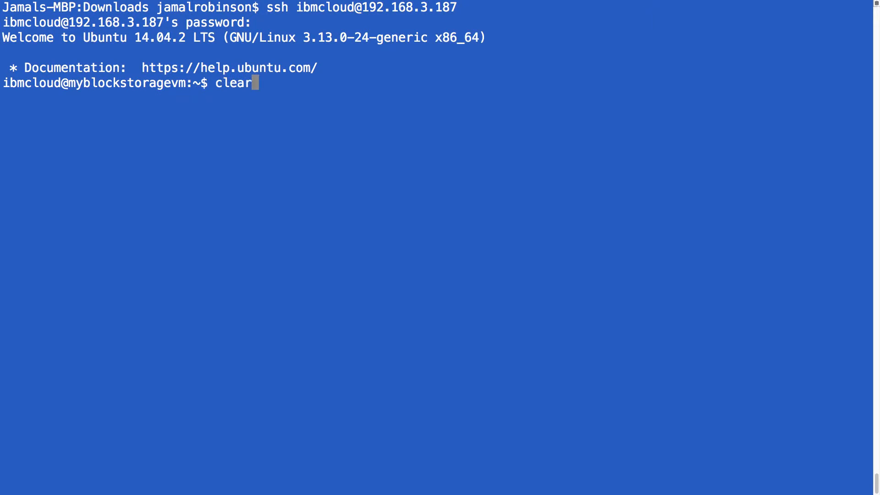
{"action": "key", "text": "Return"}
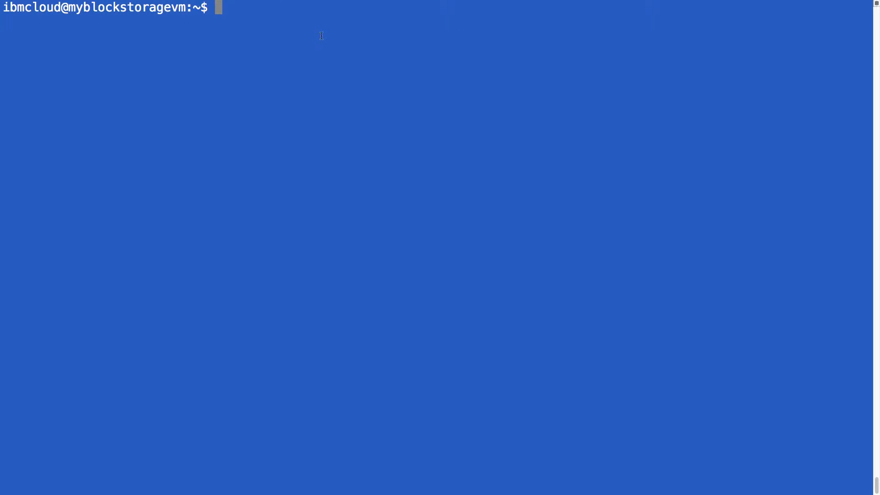
Step: List the /dev entries matching vd and compare them with the attached volume's device path
{"action": "type", "text": "ls -lah /dev/ | grep vdd"}
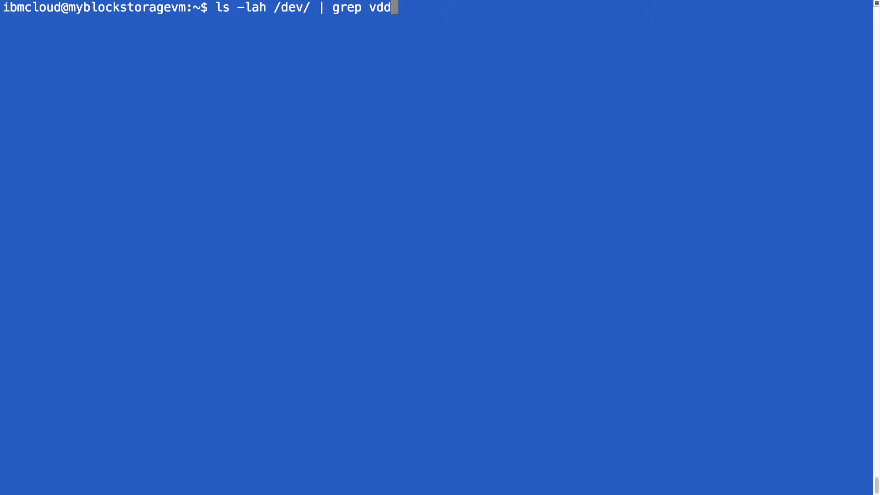
{"action": "key", "text": "BackSpace"}
{"action": "key", "text": "Return"}
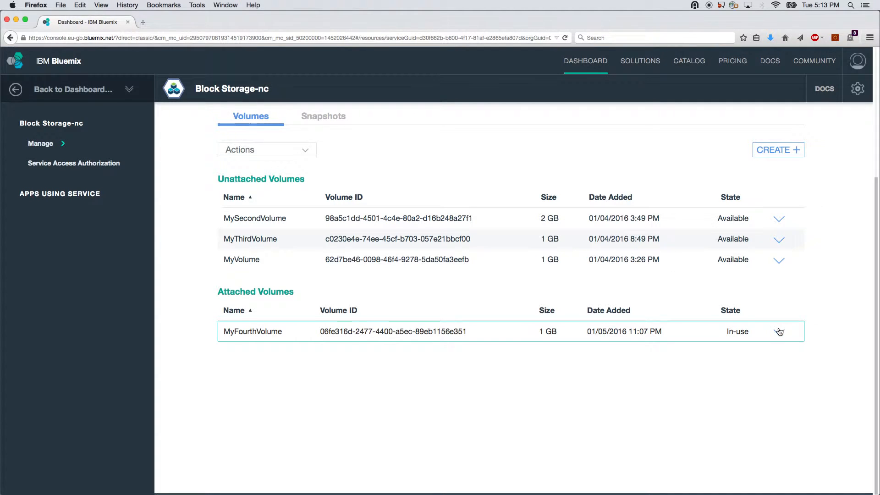
{"action": "left_click", "coordinate": [780, 332]}
{"action": "left_click_drag", "start_coordinate": [238, 385], "coordinate": [321, 403]}
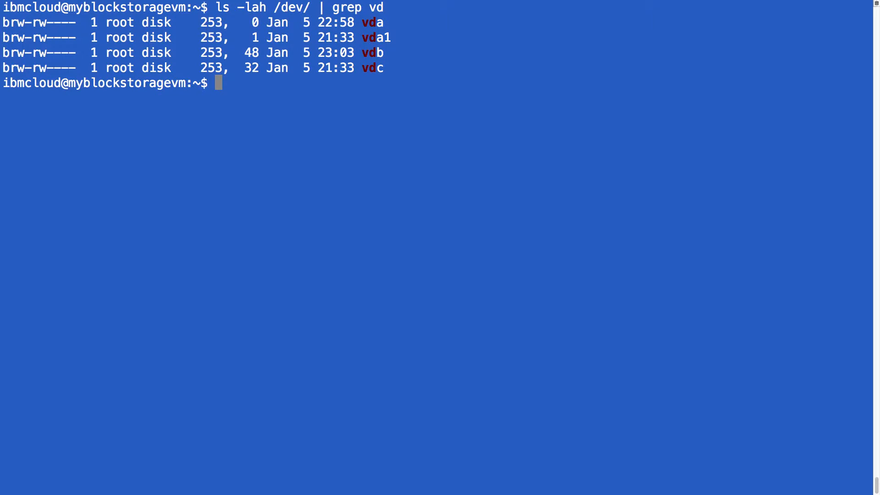
Step: Open /dev/vdb in fdisk, print its partition table and write it
{"action": "type", "text": "sudo fdisk /dev/vdb"}
{"action": "key", "text": "Return"}
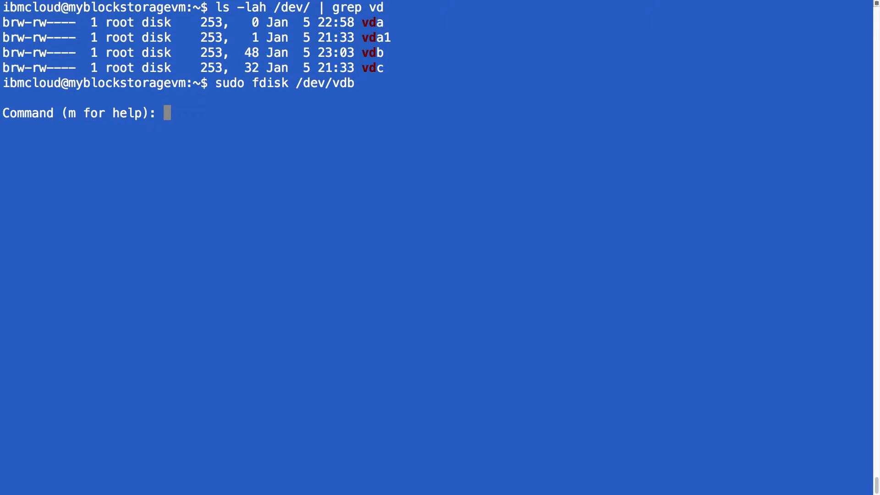
{"action": "type", "text": "p"}
{"action": "key", "text": "Return"}
{"action": "type", "text": "w"}
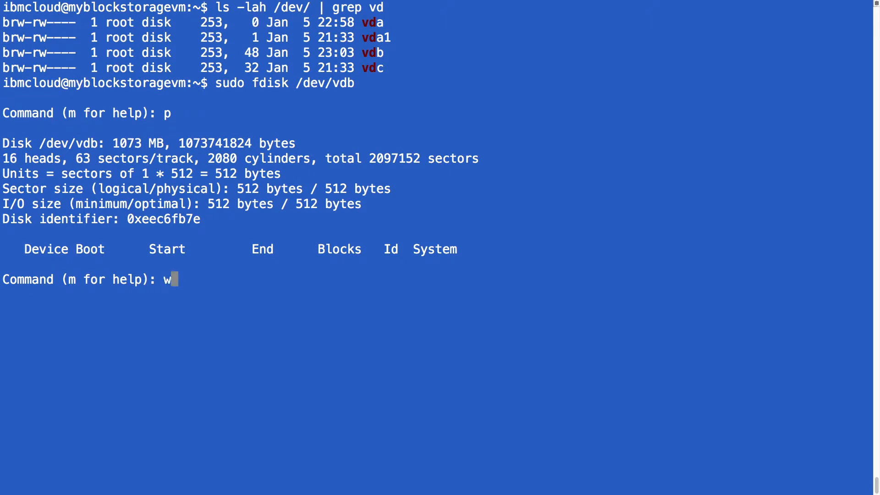
{"action": "key", "text": "Return"}
Step: Run sudo partprobe to reread the partition tables and clear the terminal
{"action": "type", "text": "sudo partprobe"}
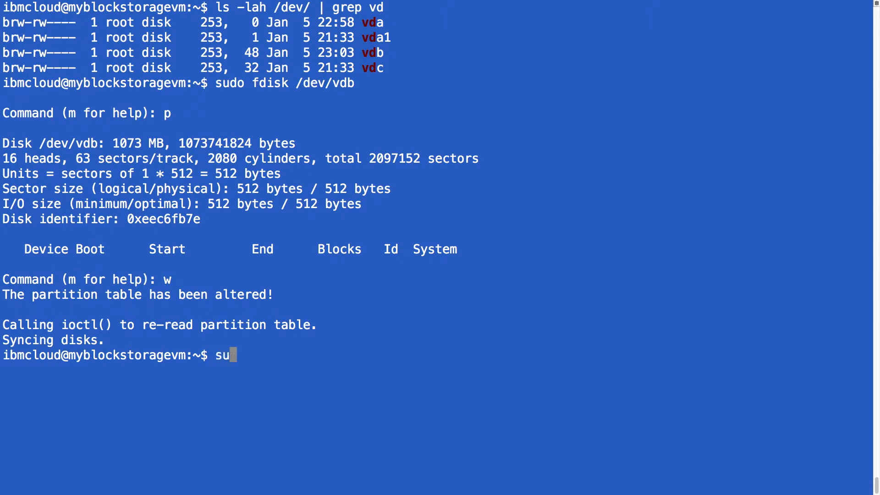
{"action": "key", "text": "Return"}
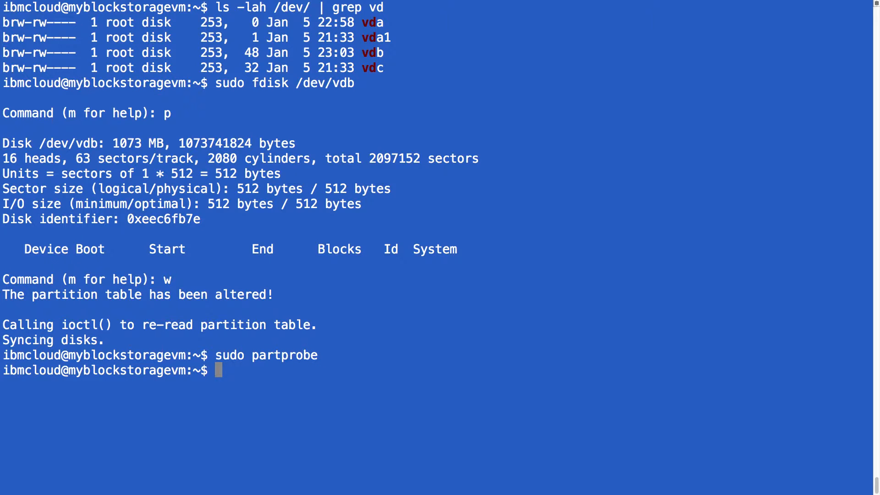
{"action": "type", "text": "clear"}
{"action": "key", "text": "Return"}
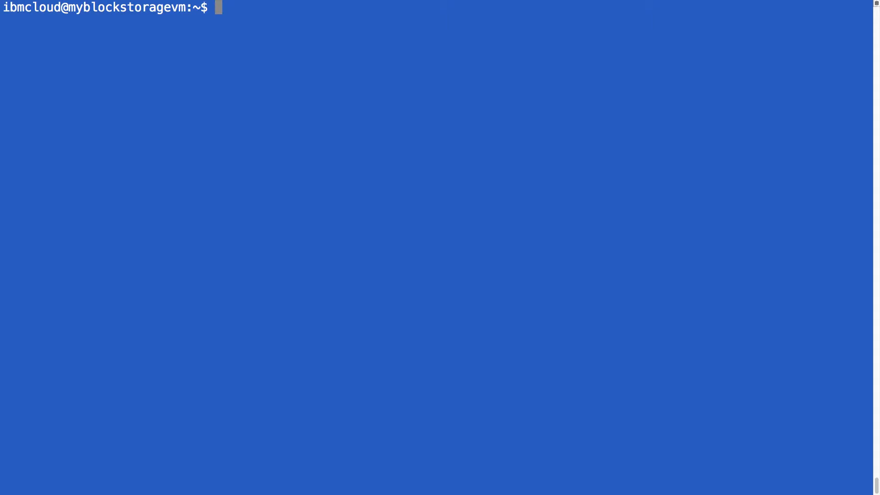
Step: Format /dev/vdb with an ext4 file system using sudo mkfs
{"action": "type", "text": "sudo mkfs -t ext4 /dev/vdb"}
{"action": "key", "text": "Return"}
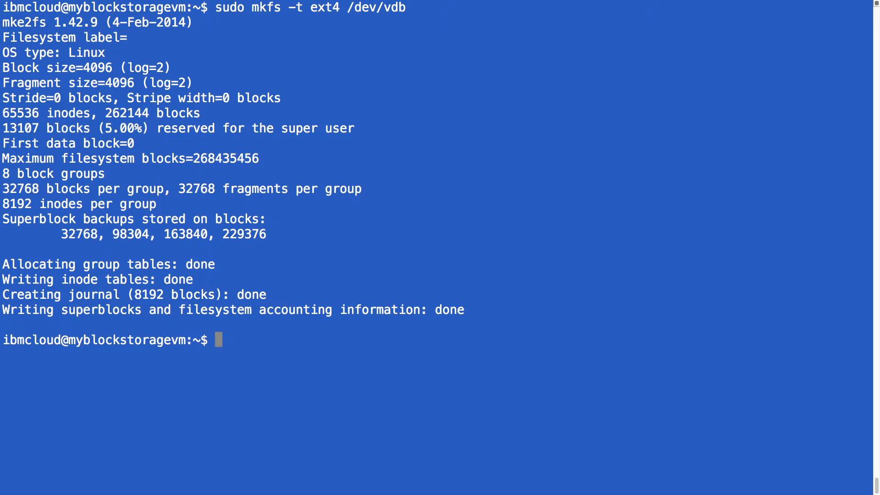
Step: Create the /mnt/VolumeLocation directory and mount /dev/vdb on it as ext4
{"action": "type", "text": "sudo mkdir /mnt/VolumeLocation"}
{"action": "key", "text": "Return"}
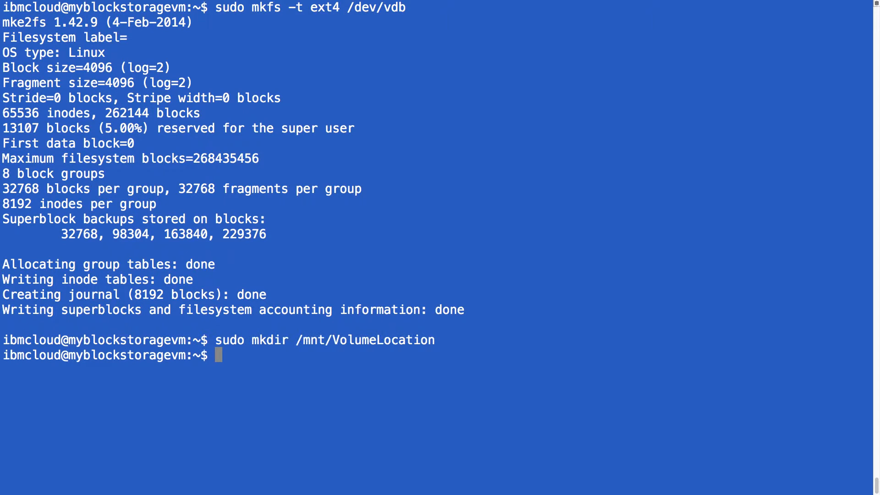
{"action": "type", "text": "sudo mount -t ext4 /dev/vdb /mnt/VolumeLocation/"}
{"action": "key", "text": "Return"}
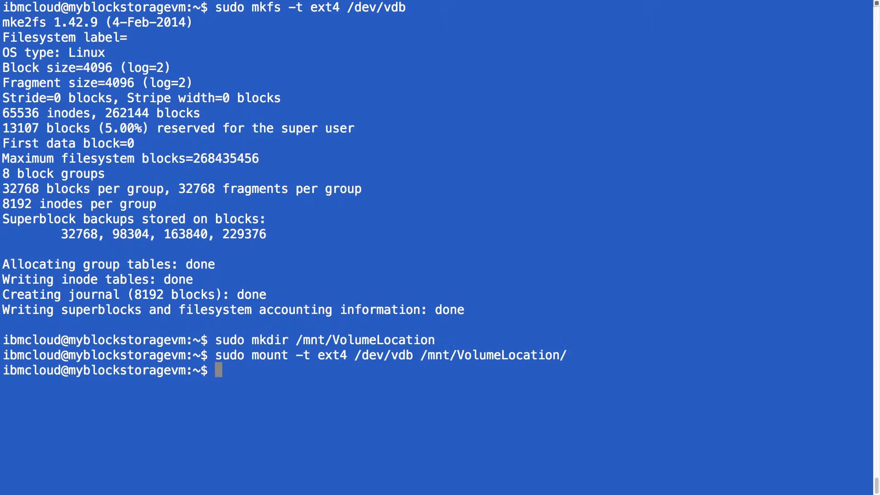
Step: Change into the mnt/VolumeLocation directory and clear the terminal
{"action": "type", "text": "cle"}
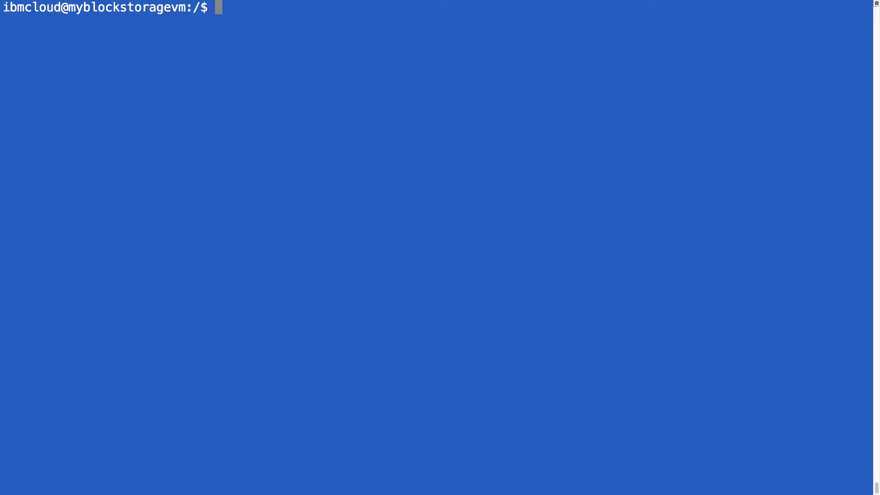
{"action": "type", "text": "cd mnt/"}
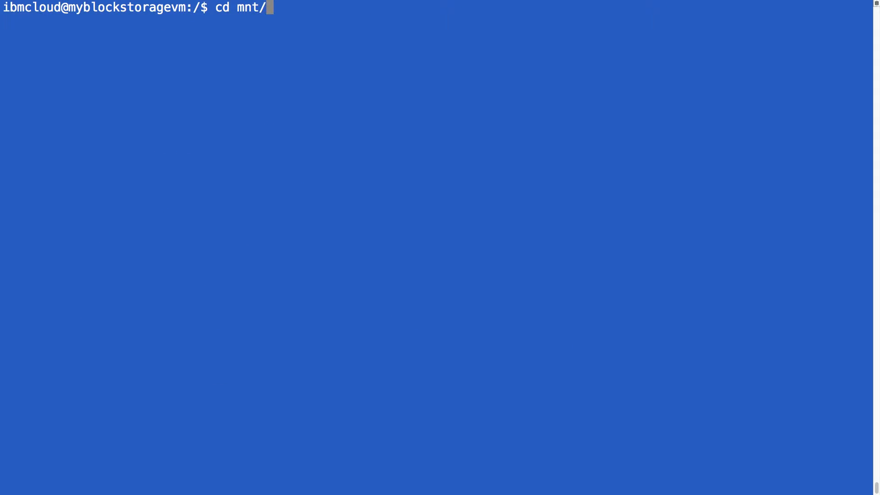
{"action": "type", "text": "Vo"}
{"action": "key", "text": "Tab"}
{"action": "key", "text": "Return"}
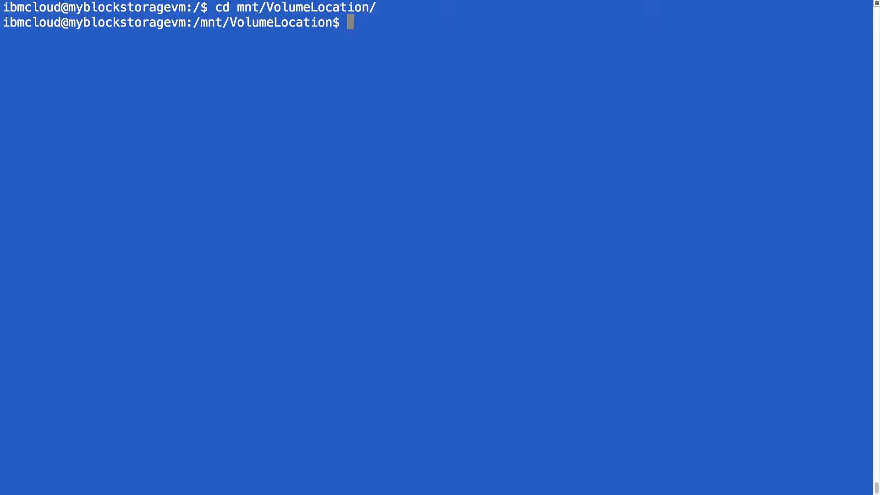
{"action": "type", "text": "clear"}
{"action": "key", "text": "Return"}
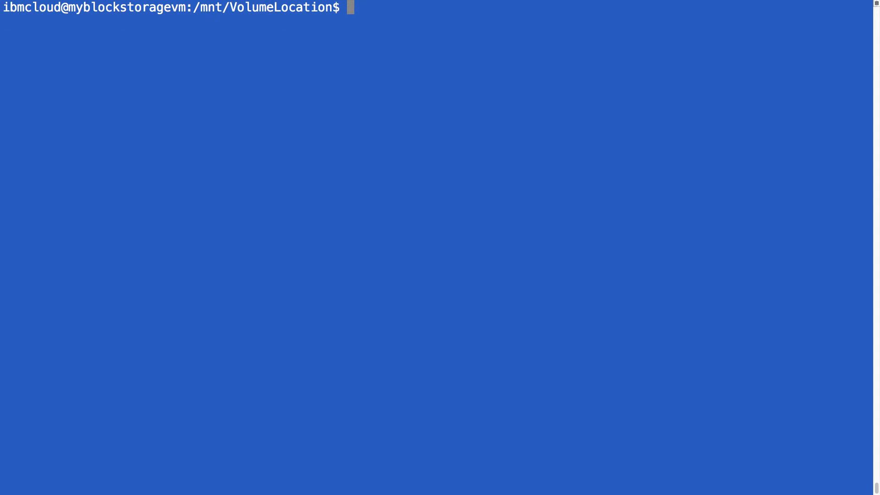
Step: Create myFile.txt in vim containing "This is my new file on a BlueMix volume." and save it
{"action": "type", "text": "vim myFile.tt"}
{"action": "type", "text": "t"}
{"action": "key", "text": "Return"}
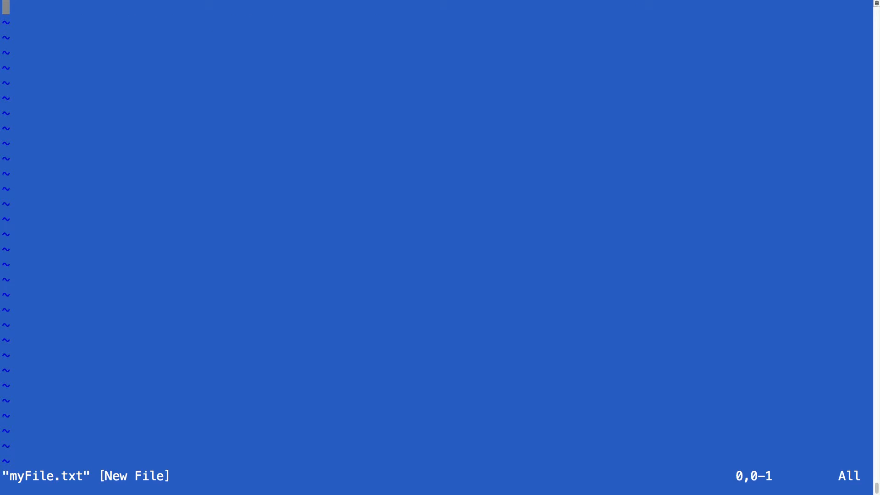
{"action": "type", "text": "i"}
{"action": "type", "text": "This is my new file on a BlueMix volume."}
{"action": "key", "text": "Escape"}
{"action": "type", "text": ":wq!"}
{"action": "key", "text": "Return"}
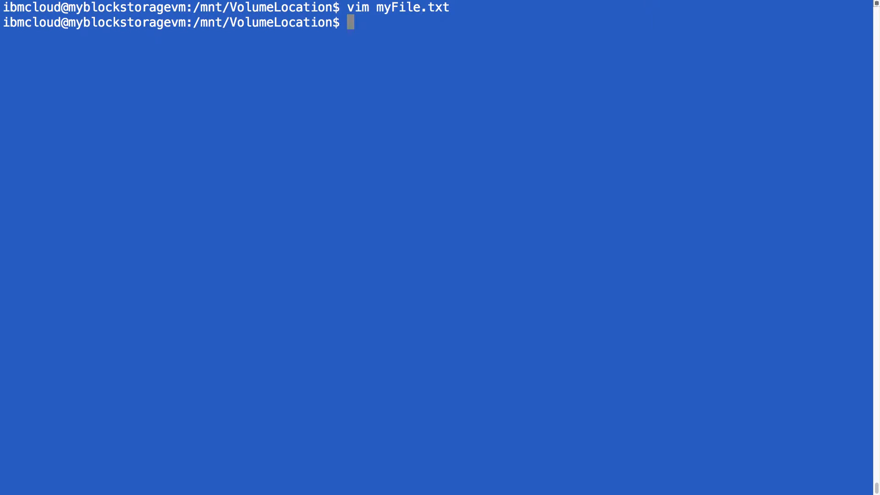
Step: List the mounted directory's contents in detail
{"action": "type", "text": "ls -lah"}
{"action": "key", "text": "Return"}
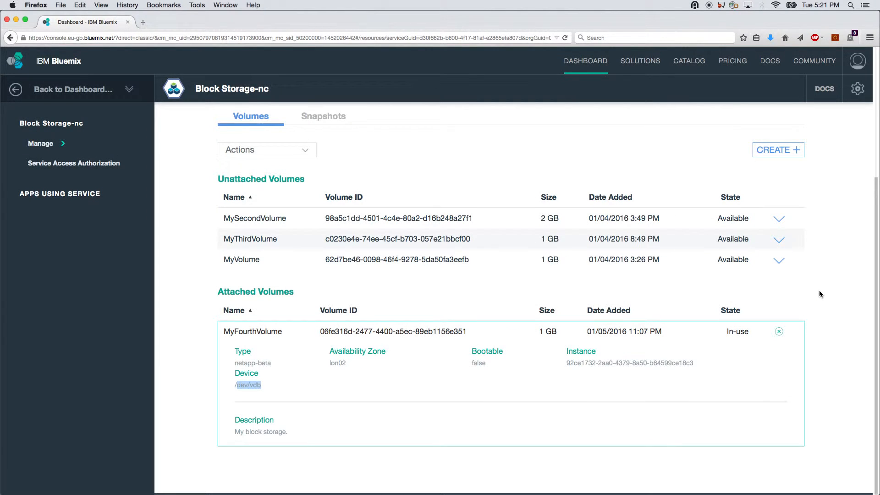
Step: Extend MySecondVolume to 5 GB
{"action": "left_click", "coordinate": [779, 331]}
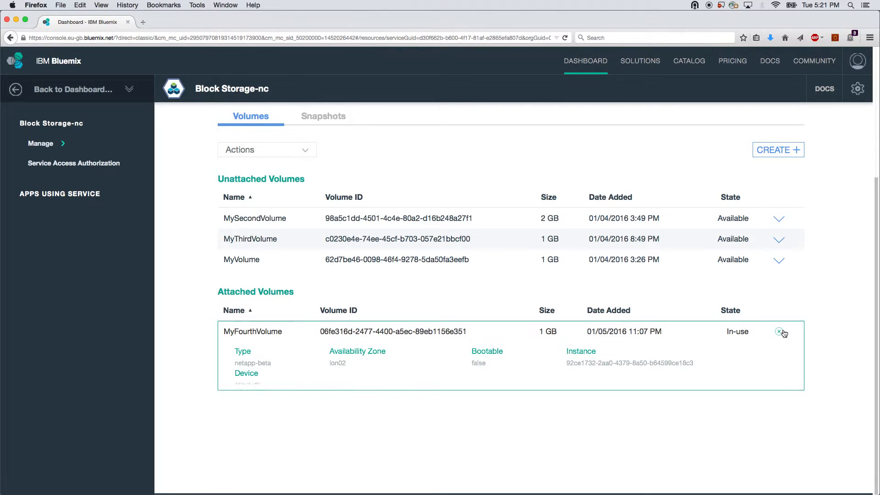
{"action": "scroll", "coordinate": [297, 317], "scroll_direction": "up", "scroll_amount": 3}
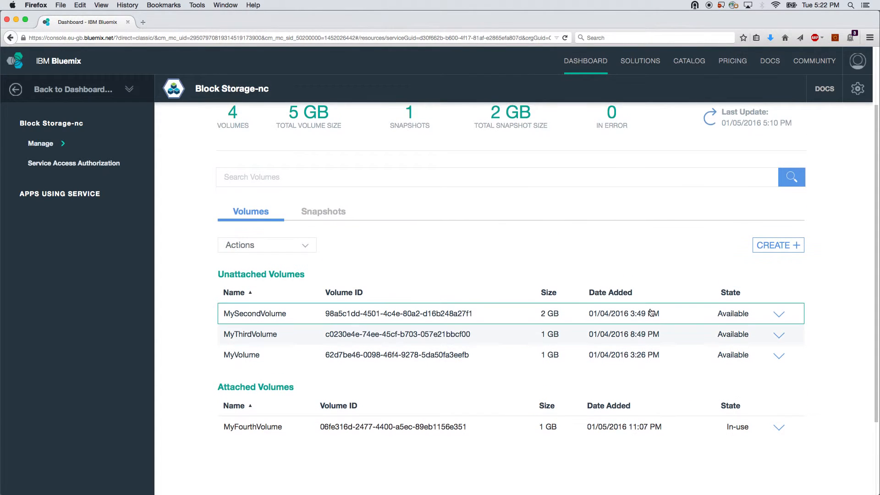
{"action": "left_click", "coordinate": [297, 316]}
{"action": "left_click", "coordinate": [306, 246]}
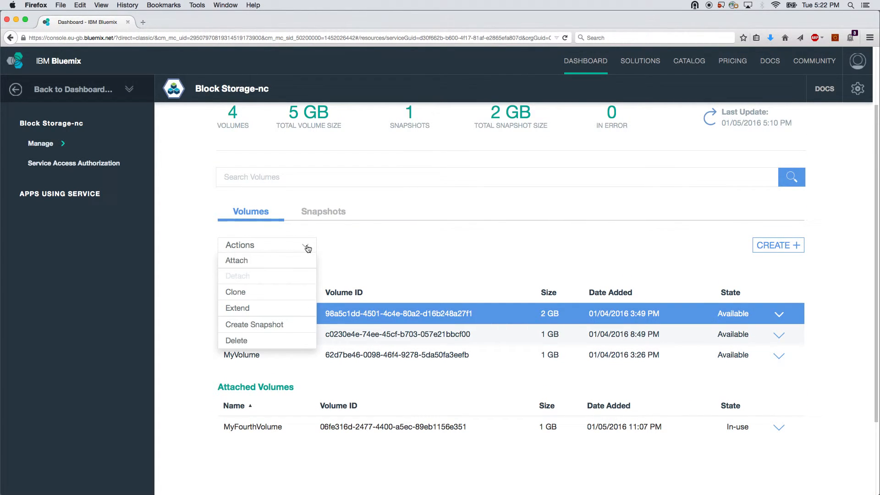
{"action": "left_click", "coordinate": [290, 308]}
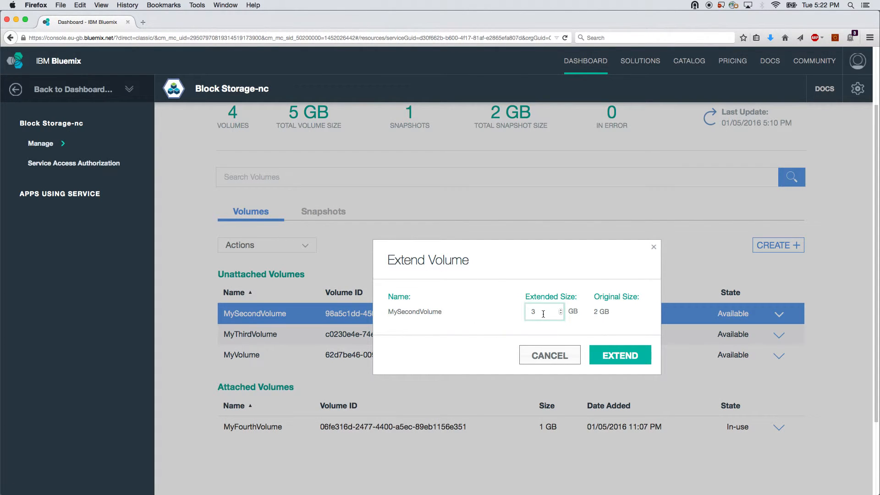
{"action": "left_click_drag", "start_coordinate": [542, 313], "coordinate": [522, 311]}
{"action": "type", "text": "5"}
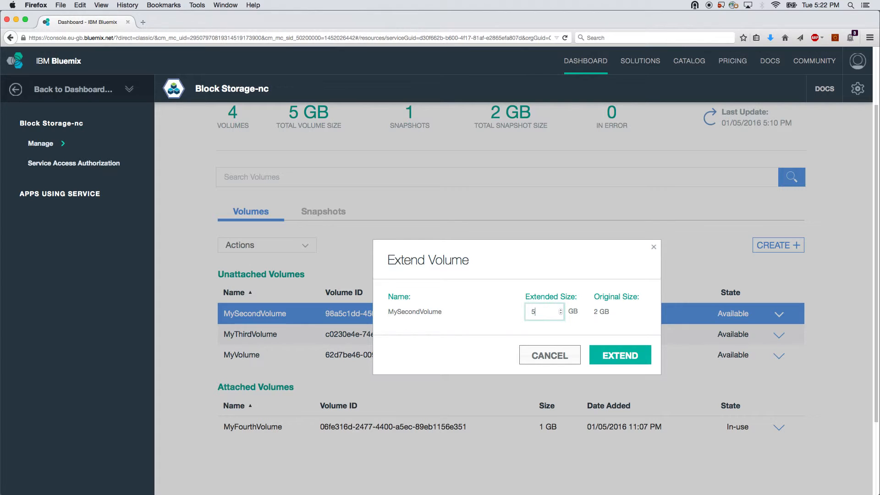
{"action": "left_click", "coordinate": [620, 356]}
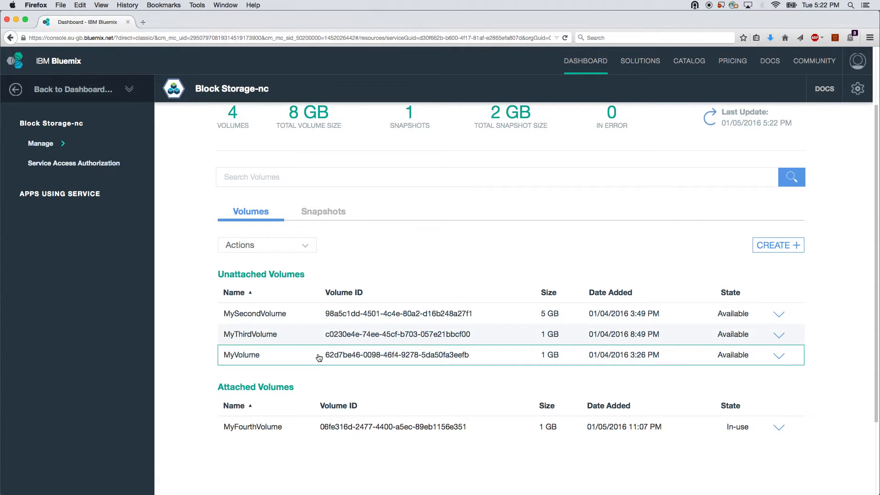
Step: Create a snapshot of MyThirdVolume named MyThirdVolume-SNAP
{"action": "left_click", "coordinate": [292, 337]}
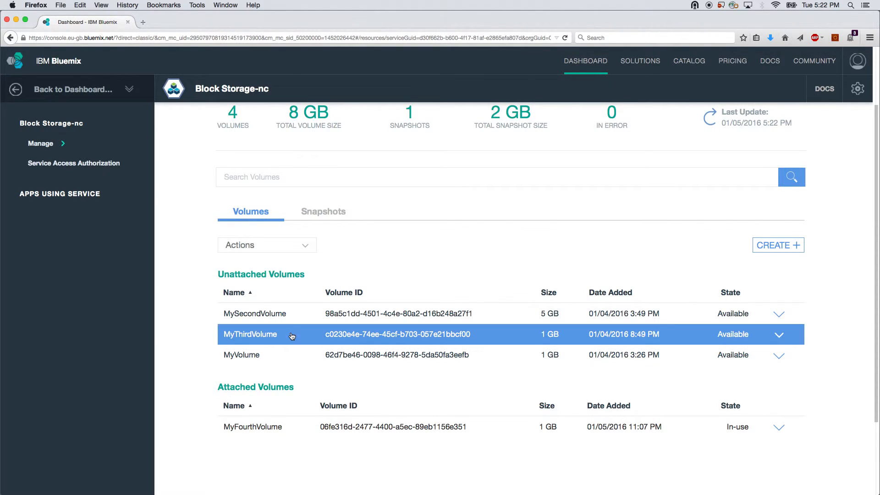
{"action": "left_click", "coordinate": [307, 247]}
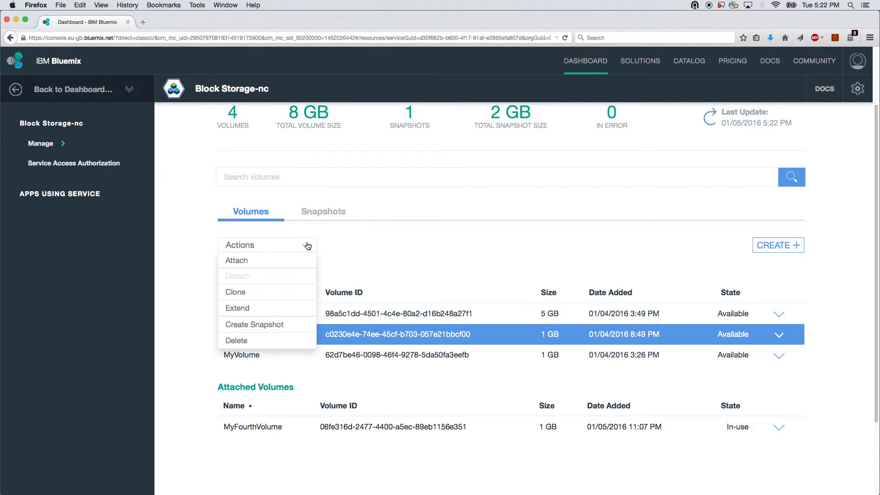
{"action": "left_click", "coordinate": [275, 323]}
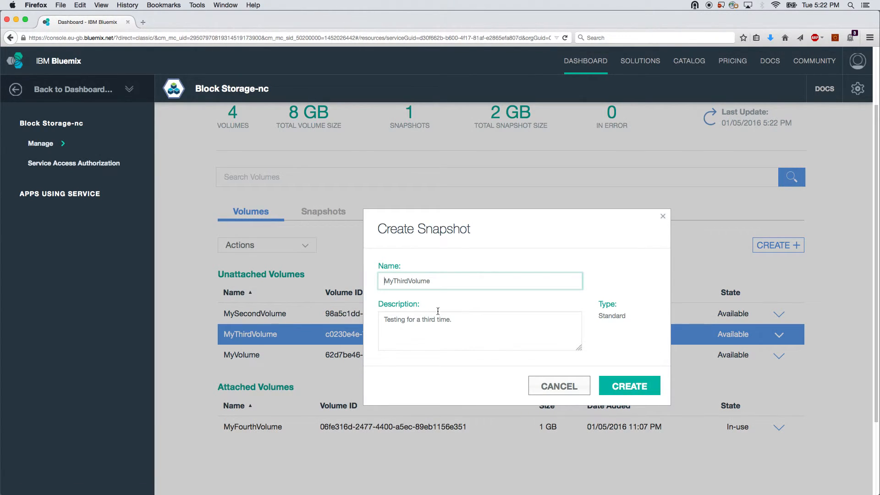
{"action": "type", "text": "-SNAP"}
{"action": "left_click", "coordinate": [620, 382]}
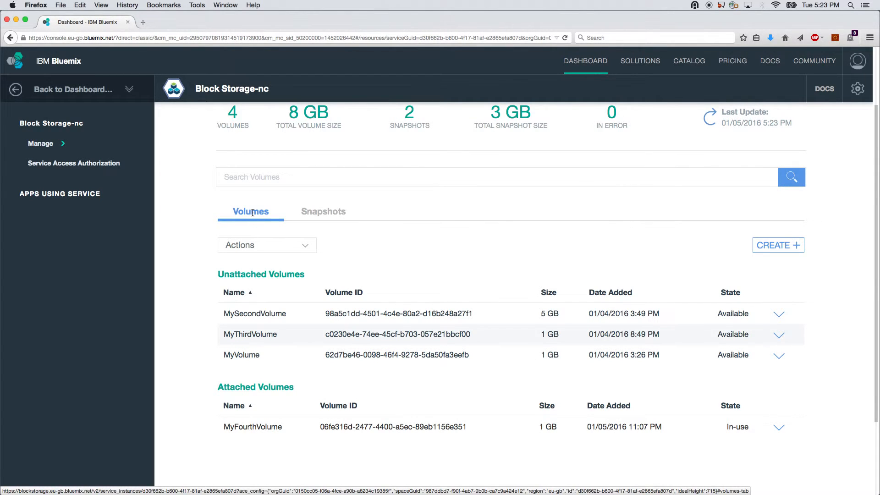
Step: In the snapshots list, delete the MySecondVolume-Snapshot snapshot
{"action": "left_click", "coordinate": [330, 219]}
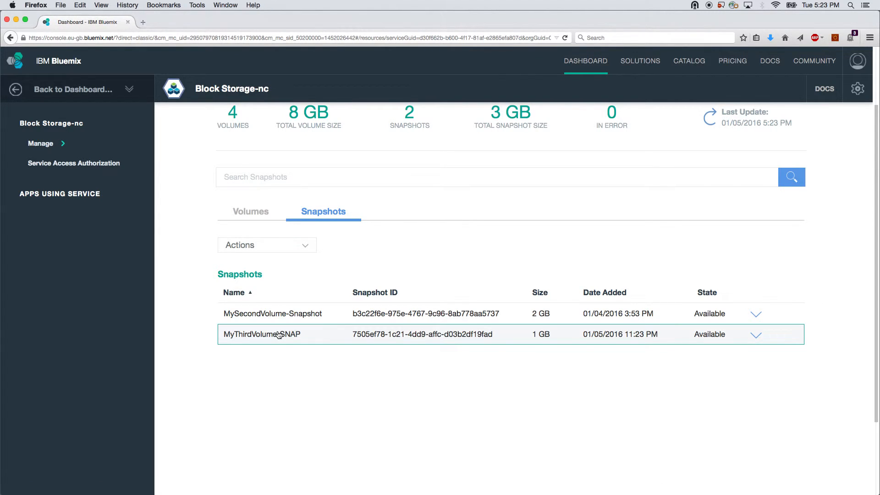
{"action": "left_click", "coordinate": [755, 335]}
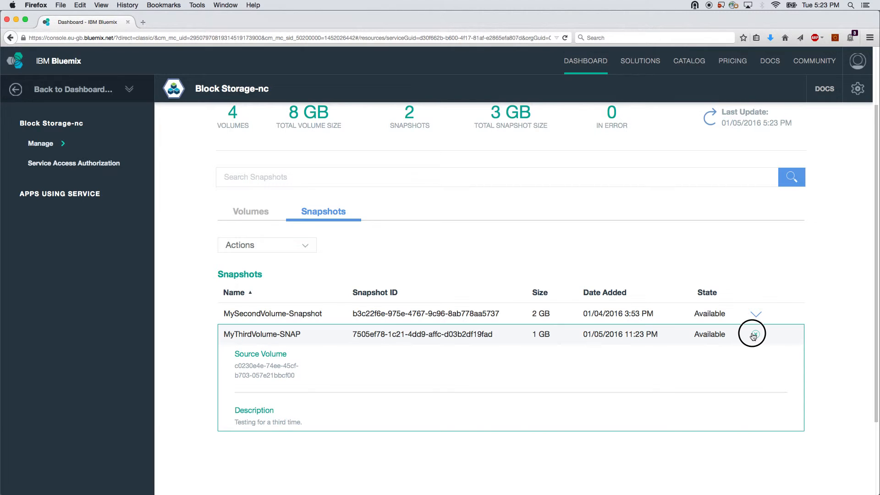
{"action": "left_click", "coordinate": [755, 335]}
{"action": "left_click", "coordinate": [456, 316]}
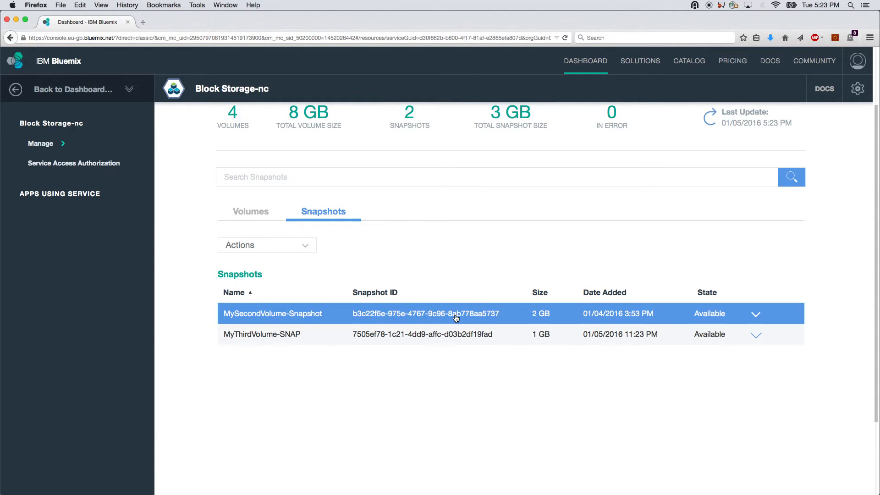
{"action": "left_click", "coordinate": [305, 246]}
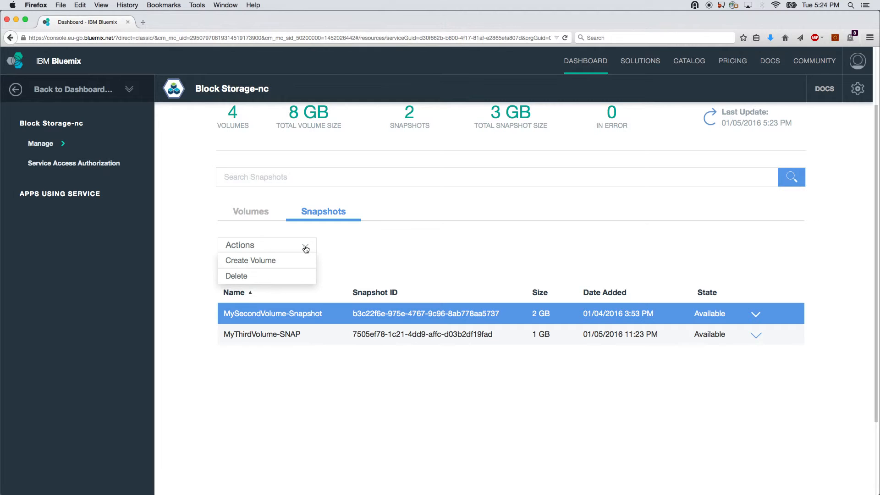
{"action": "left_click", "coordinate": [286, 276]}
{"action": "left_click", "coordinate": [605, 358]}
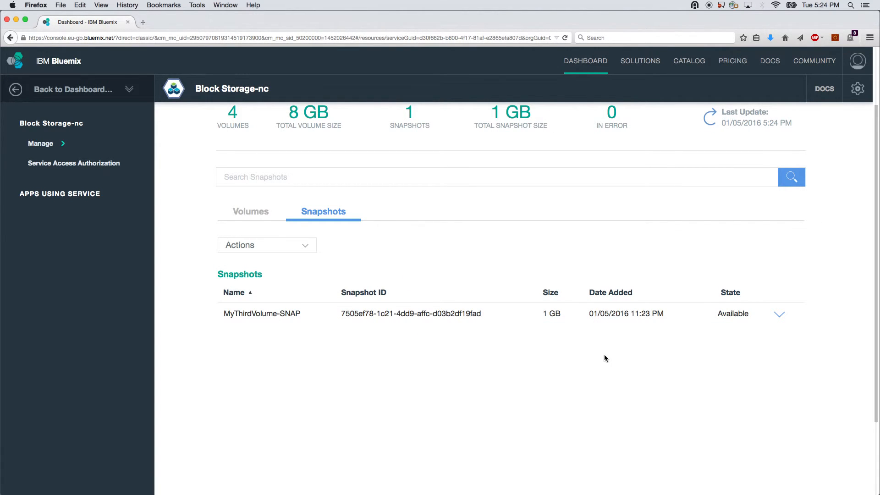
Step: Create a volume from MyThirdVolume-SNAP named MyFithVolume with the description "This is my fifth test."
{"action": "left_click", "coordinate": [302, 315]}
{"action": "left_click", "coordinate": [311, 248]}
{"action": "left_click", "coordinate": [291, 262]}
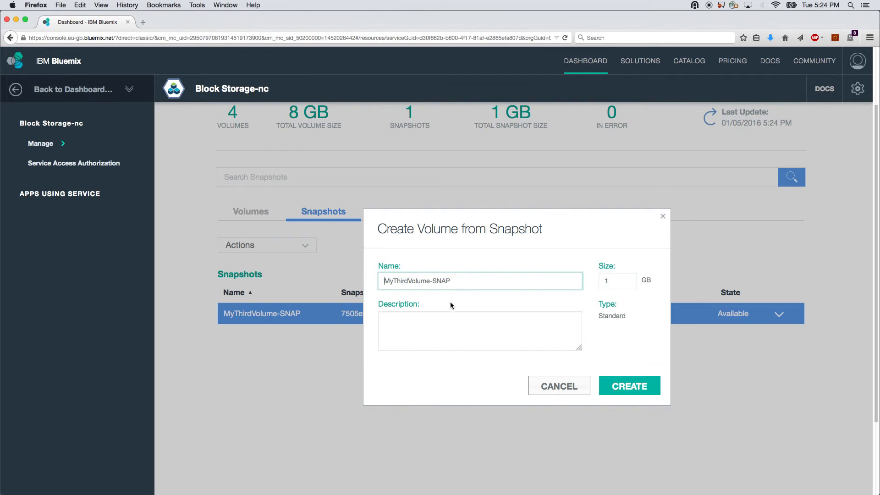
{"action": "left_click_drag", "start_coordinate": [430, 281], "coordinate": [396, 281]}
{"action": "type", "text": "FithVolume"}
{"action": "key", "text": "Delete"}
{"action": "key", "text": "Delete"}
{"action": "key", "text": "Delete"}
{"action": "key", "text": "Delete"}
{"action": "key", "text": "Delete"}
{"action": "left_click", "coordinate": [441, 326]}
{"action": "type", "text": "This is my fifth test."}
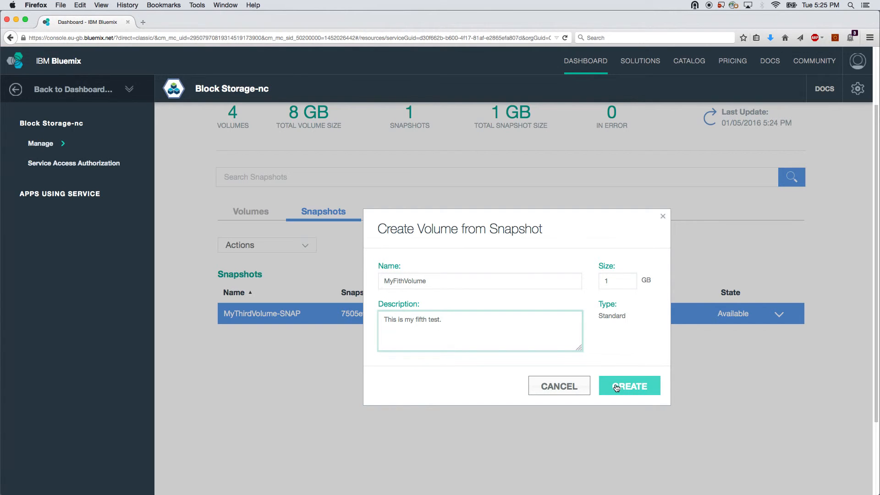
{"action": "left_click", "coordinate": [617, 387]}
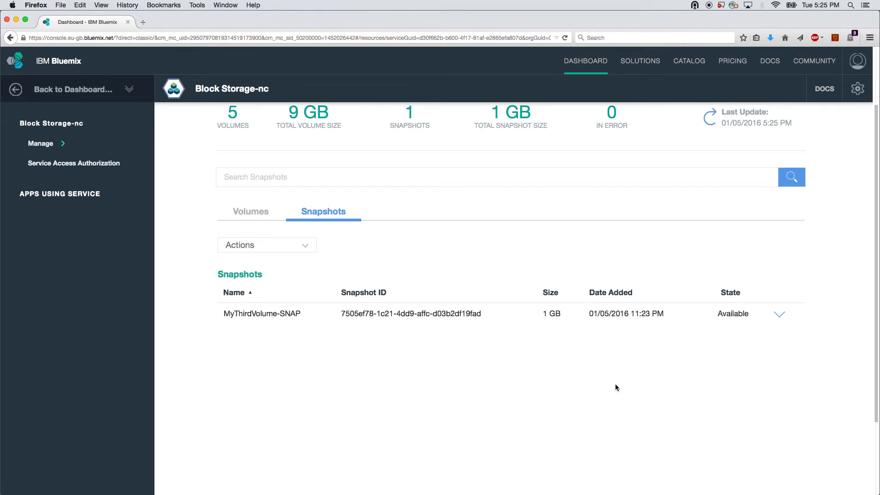
Step: Select MyFithVolume, MySecondVolume and MyThirdVolume together and check which volume actions are available
{"action": "left_click", "coordinate": [252, 213]}
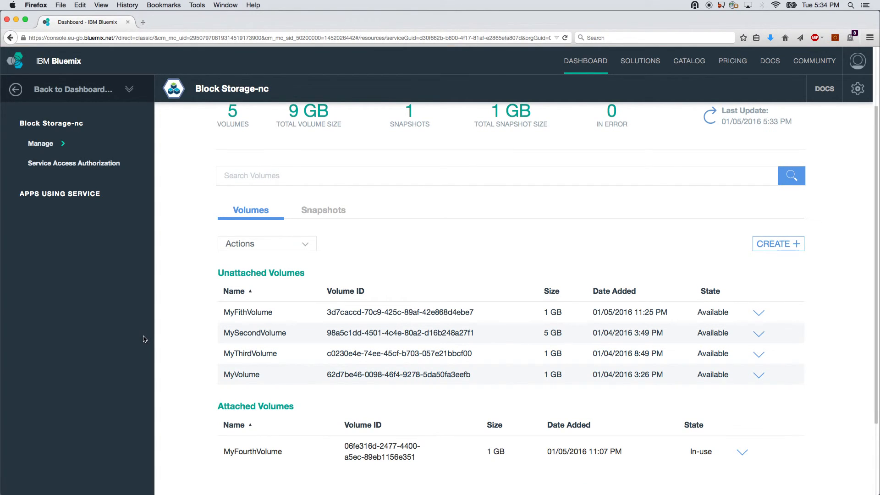
{"action": "left_click", "coordinate": [258, 336]}
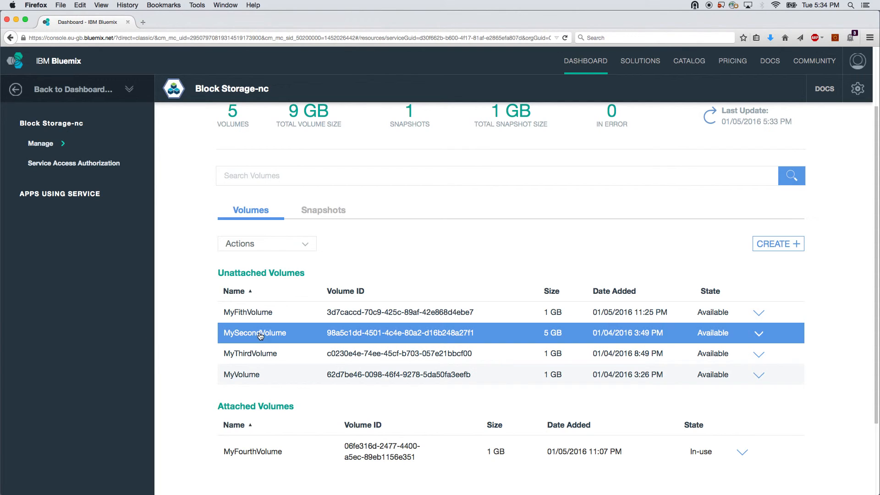
{"action": "left_click", "coordinate": [269, 243]}
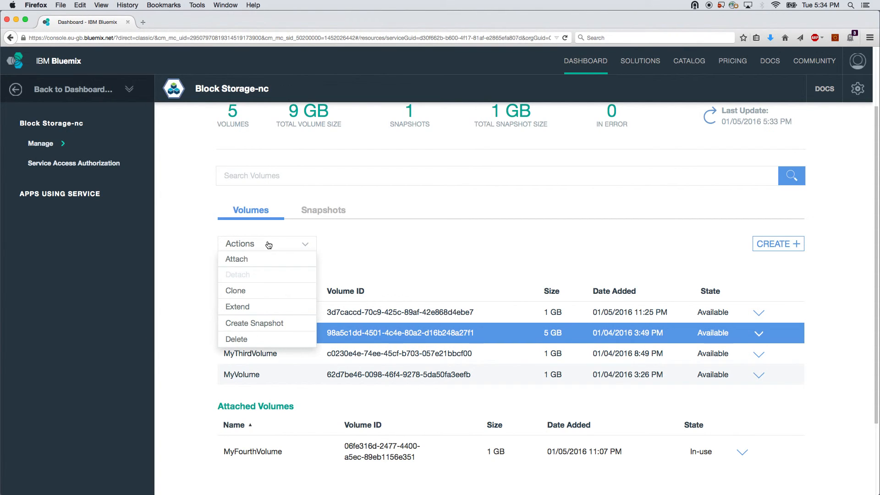
{"action": "left_click", "coordinate": [187, 252]}
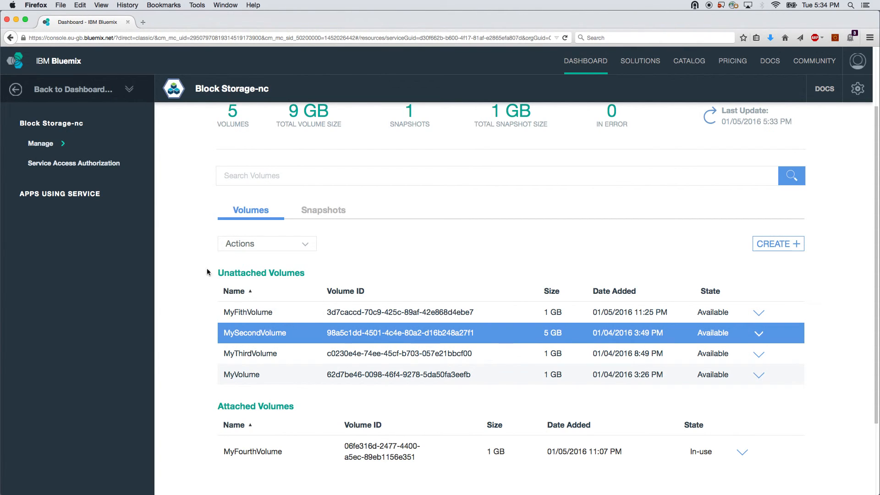
{"action": "left_click", "coordinate": [242, 316]}
{"action": "left_click", "coordinate": [244, 353]}
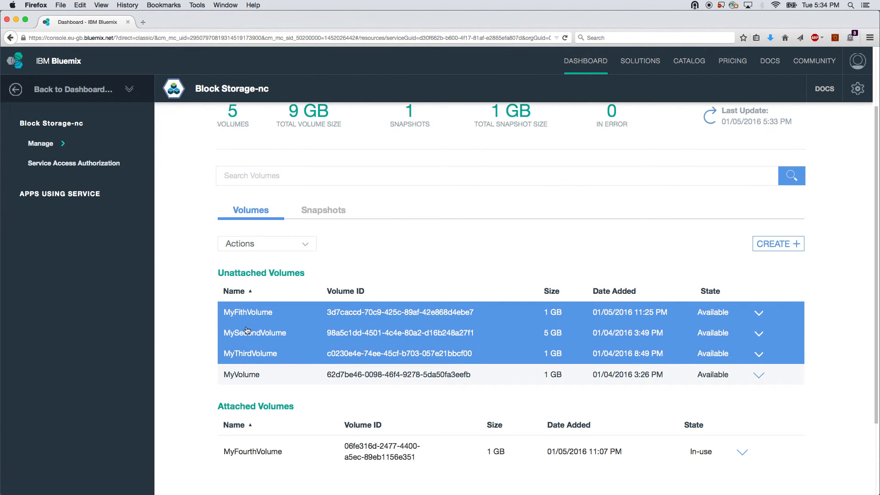
{"action": "left_click", "coordinate": [253, 245]}
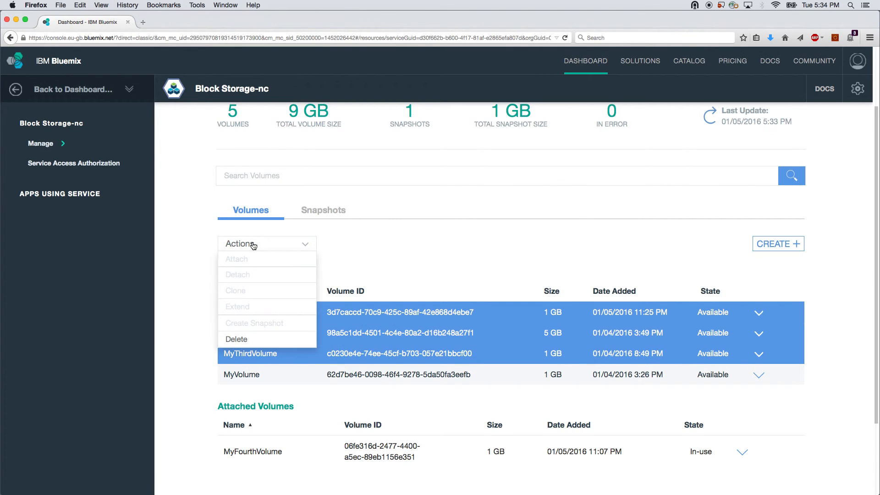
{"action": "left_click", "coordinate": [188, 242]}
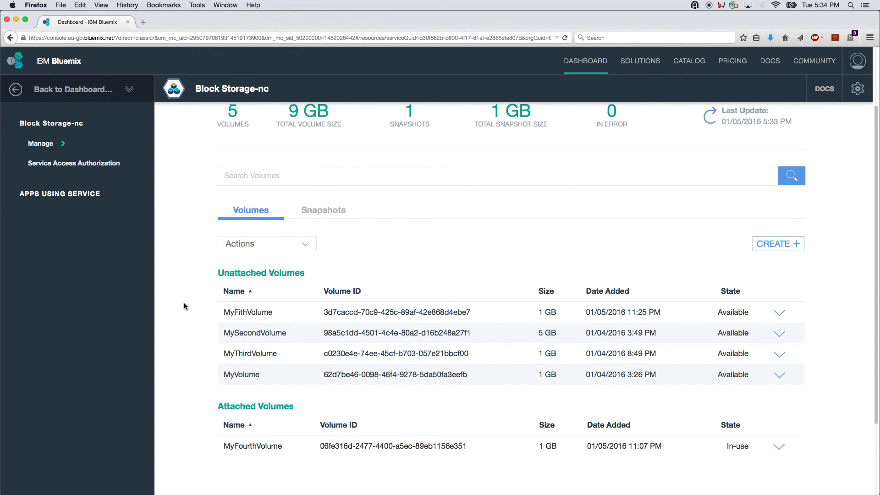
Step: Search the volumes for "Third" and select MyThirdVolume in the results
{"action": "left_click", "coordinate": [267, 176]}
{"action": "type", "text": "Third"}
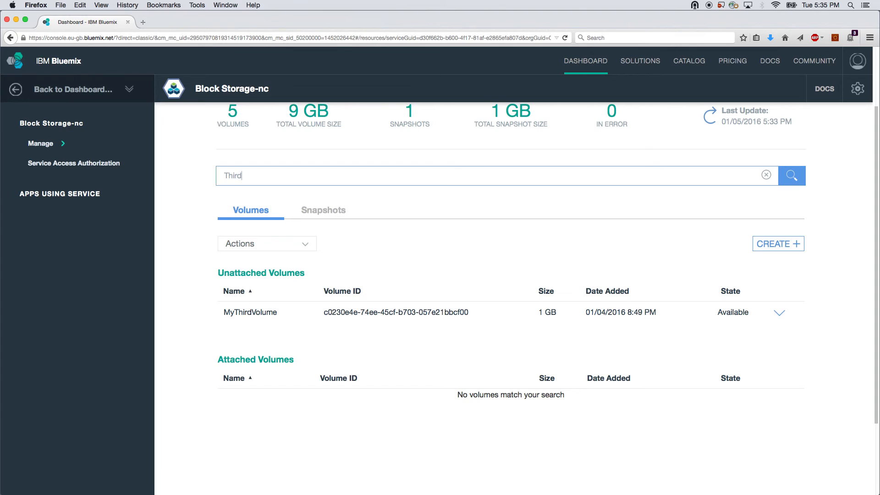
{"action": "left_click", "coordinate": [272, 314]}
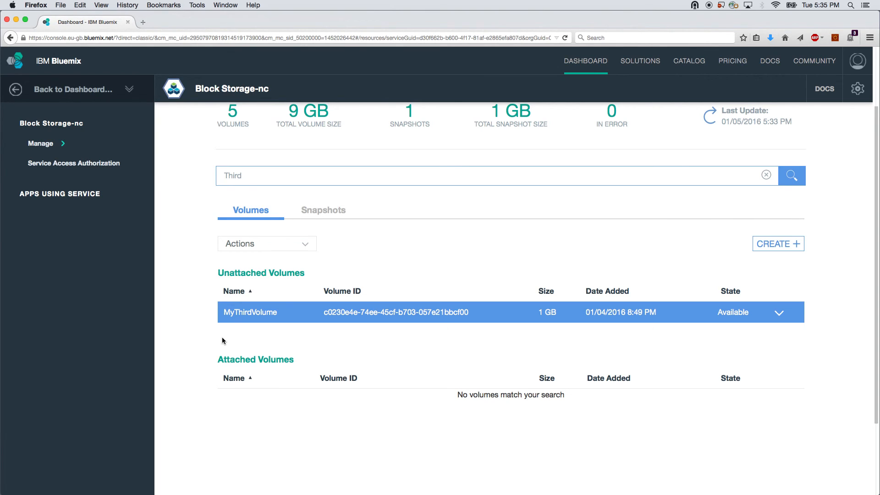
Step: Open the Block Storage documentation
{"action": "left_click", "coordinate": [829, 90]}
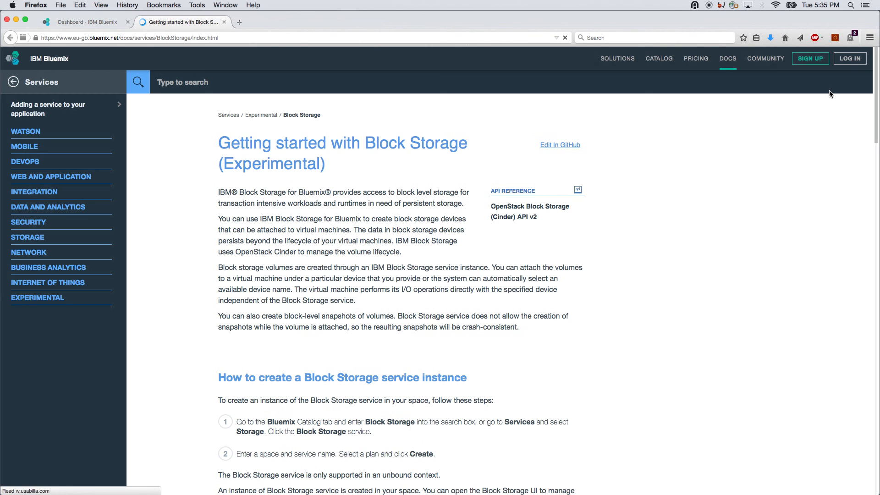